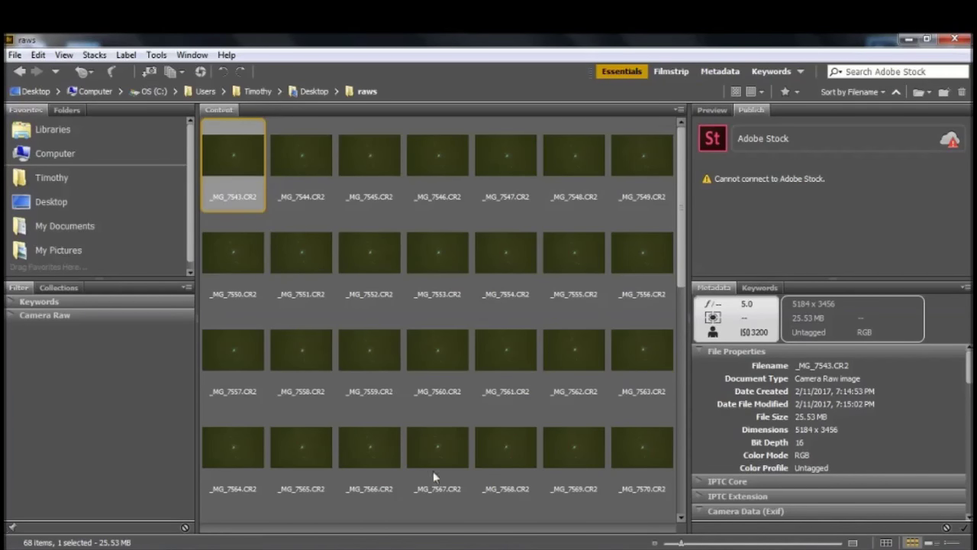
Select all 68 CR2 frames in the raws folder in Bridge and open them together in Camera Raw
drag(684, 220, 680, 449)
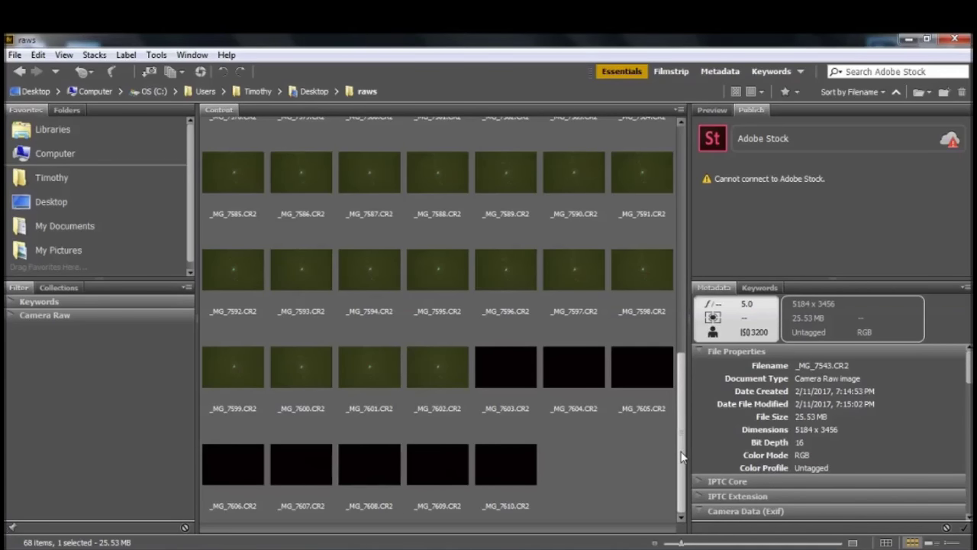
drag(683, 456, 690, 214)
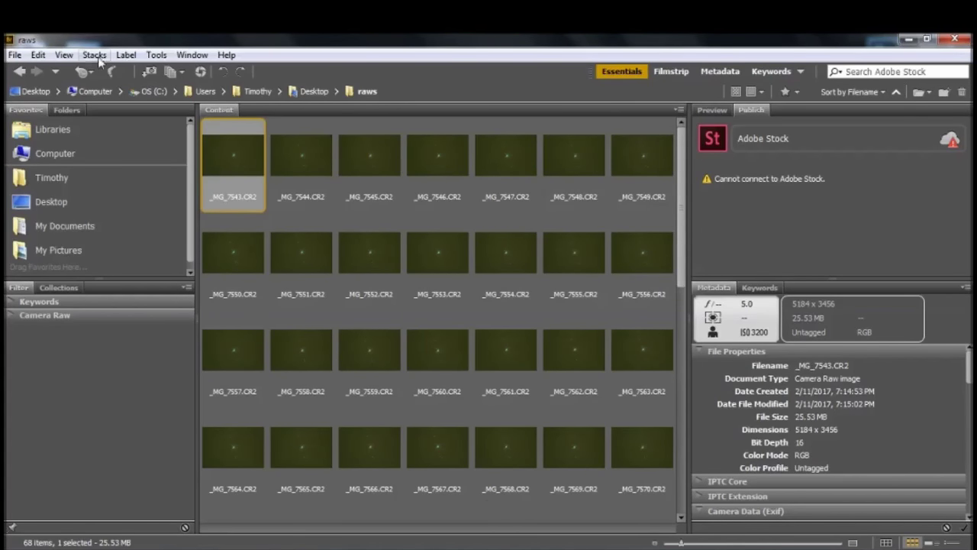
click(38, 55)
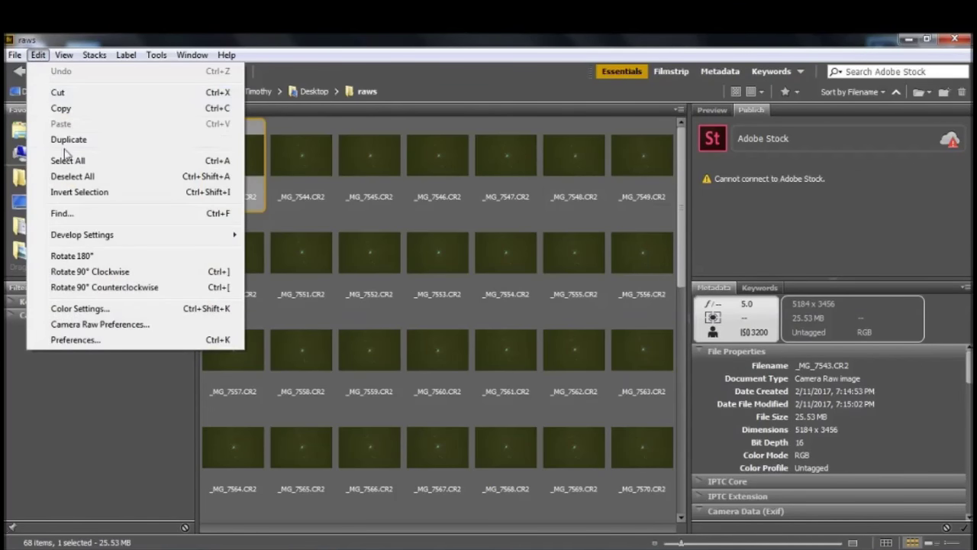
click(53, 160)
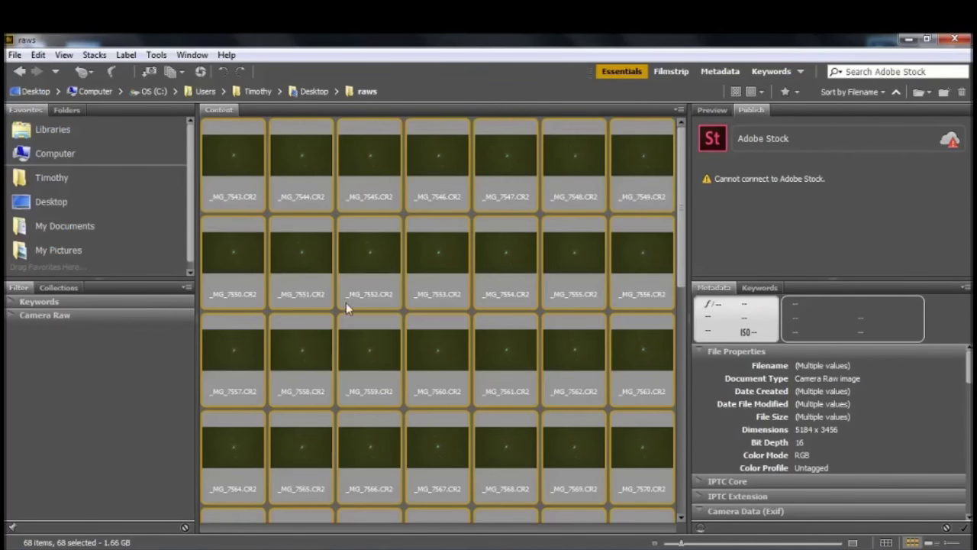
right_click(234, 192)
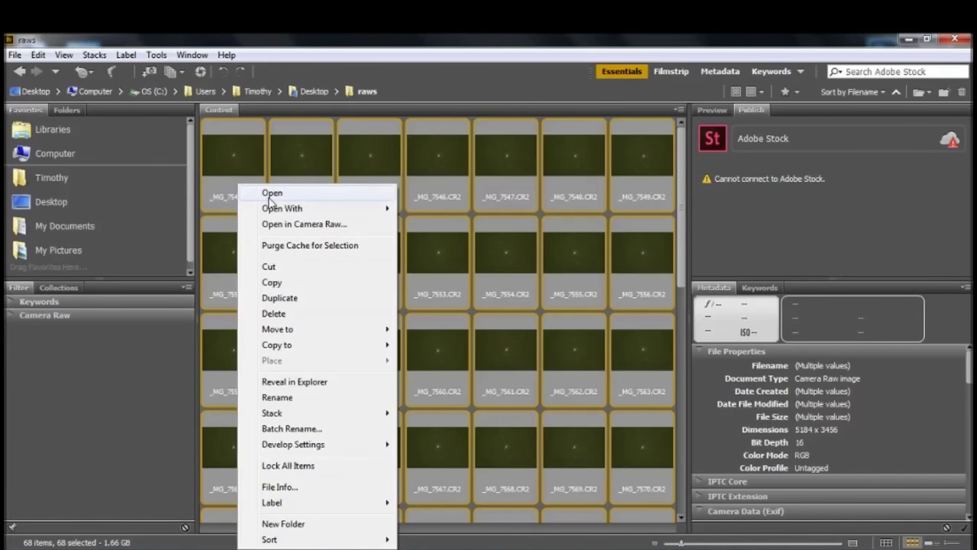
click(296, 226)
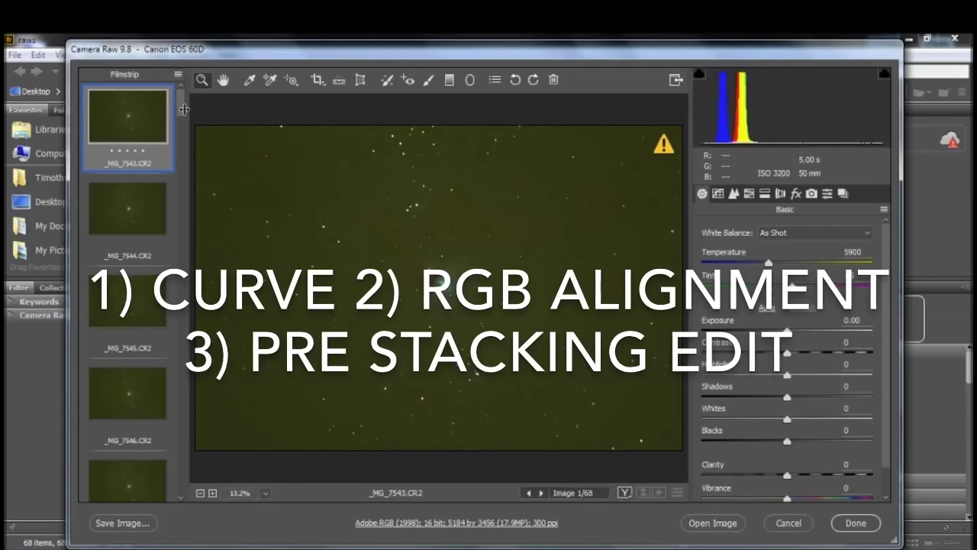
Drag the RGB point-curve points steeply upward so frame 1 brightens and the Orion Nebula shows
drag(184, 110, 176, 277)
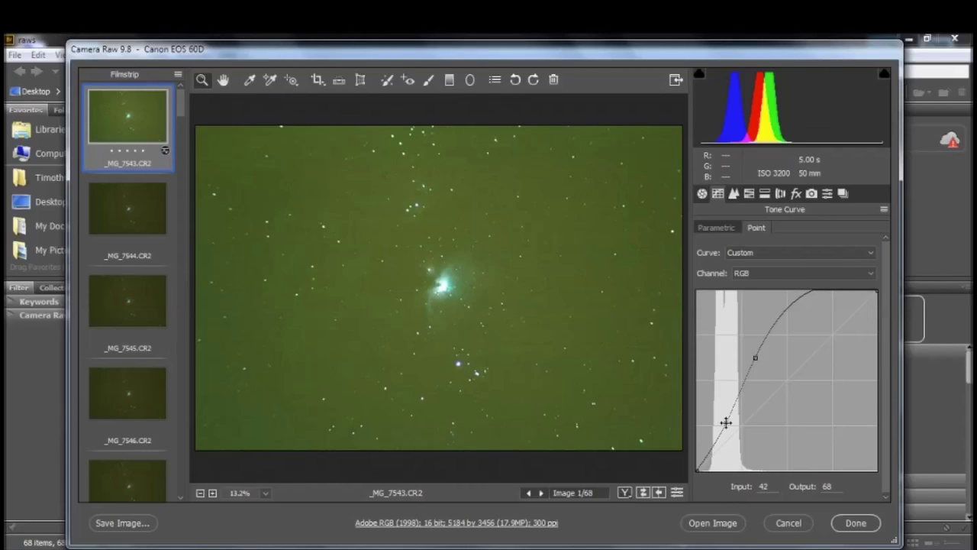
Add a point on the Blue channel point curve and raise it to add blue to the sky
key(ctrl+alt+1)
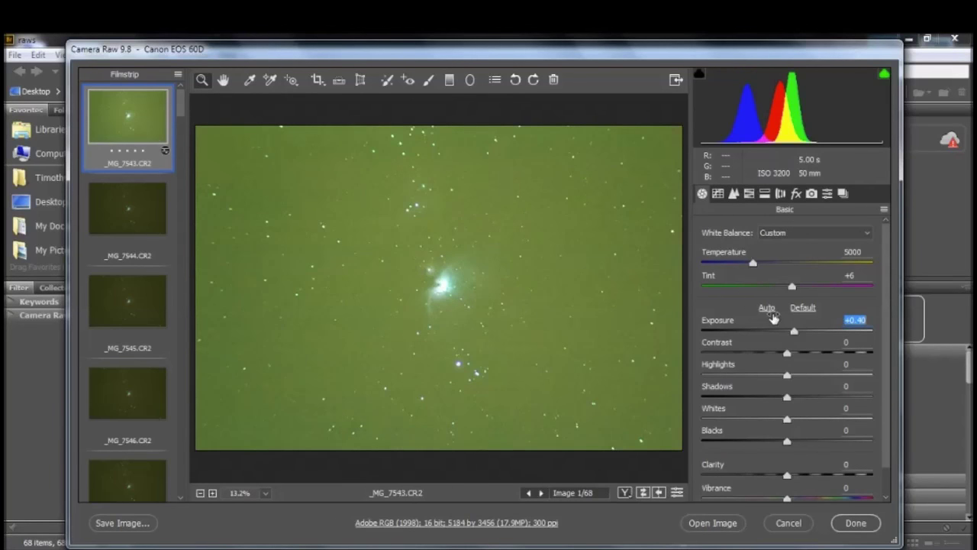
mouse_move(801, 140)
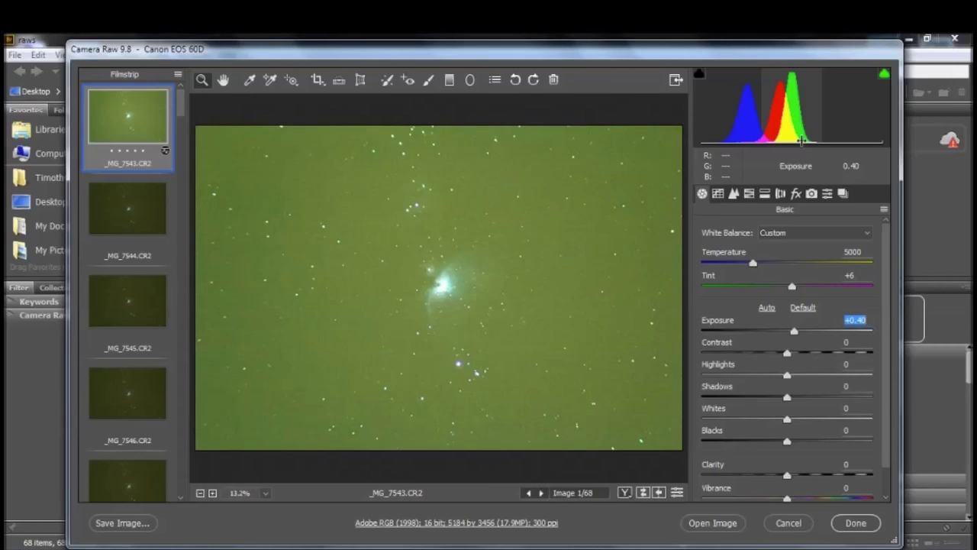
click(717, 193)
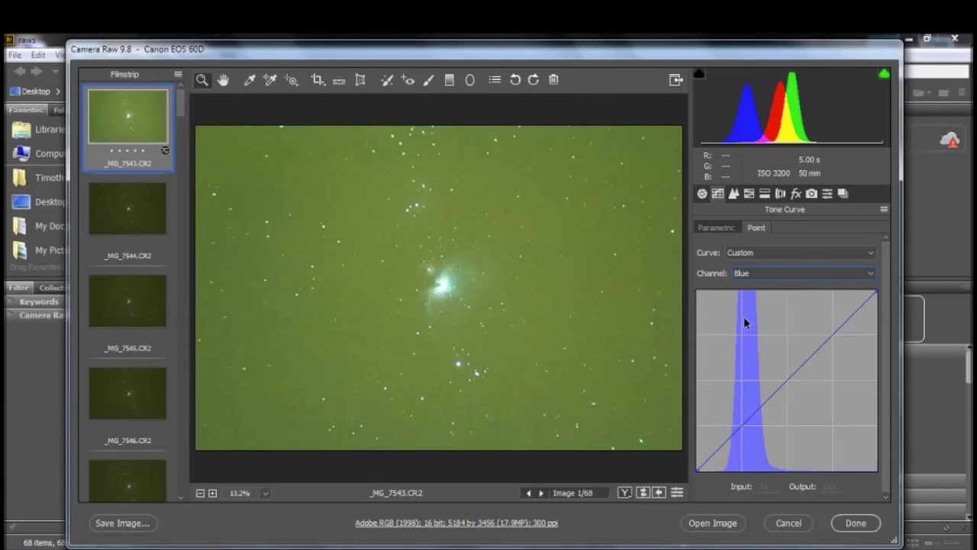
click(748, 419)
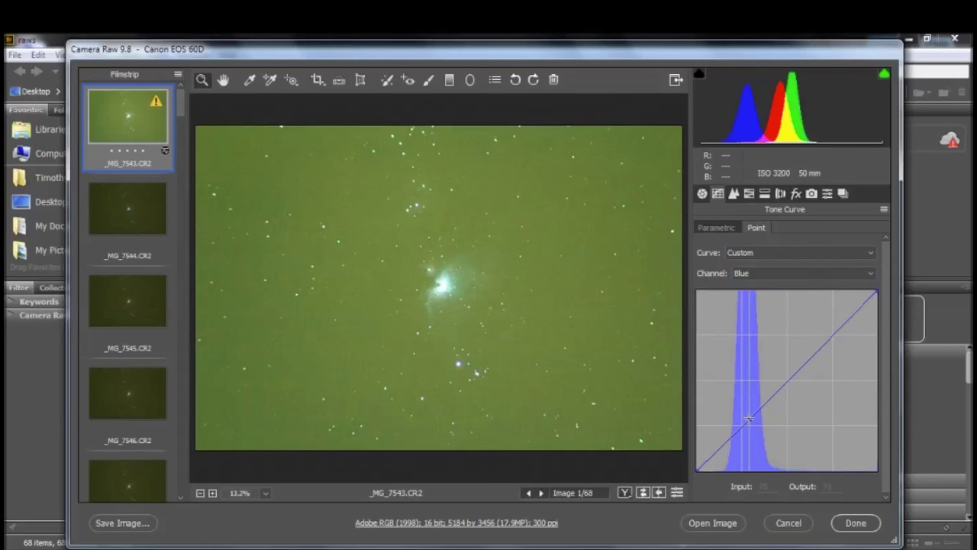
drag(748, 419, 745, 402)
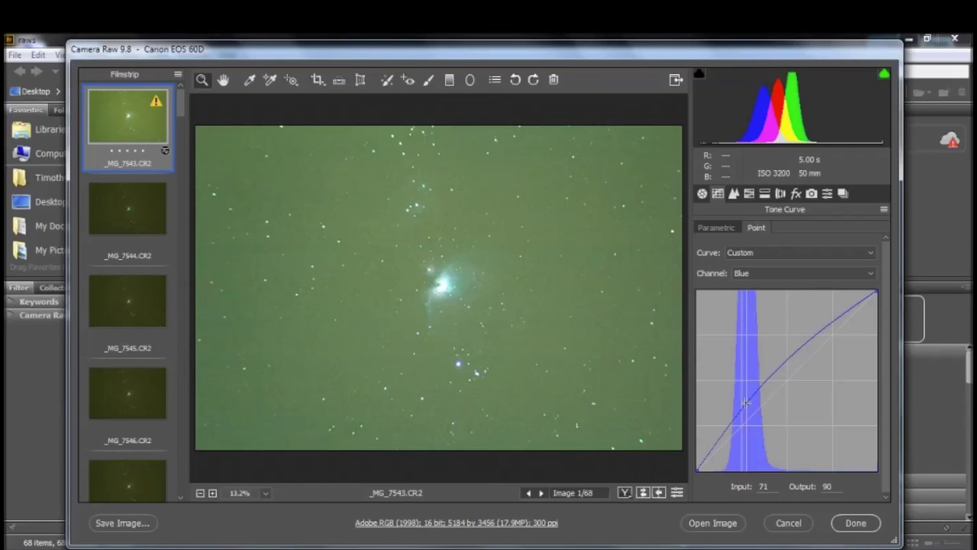
Raise a mid-point on the Red channel curve, lifting input 109 to 126 to neutralise the sky
click(802, 273)
click(792, 302)
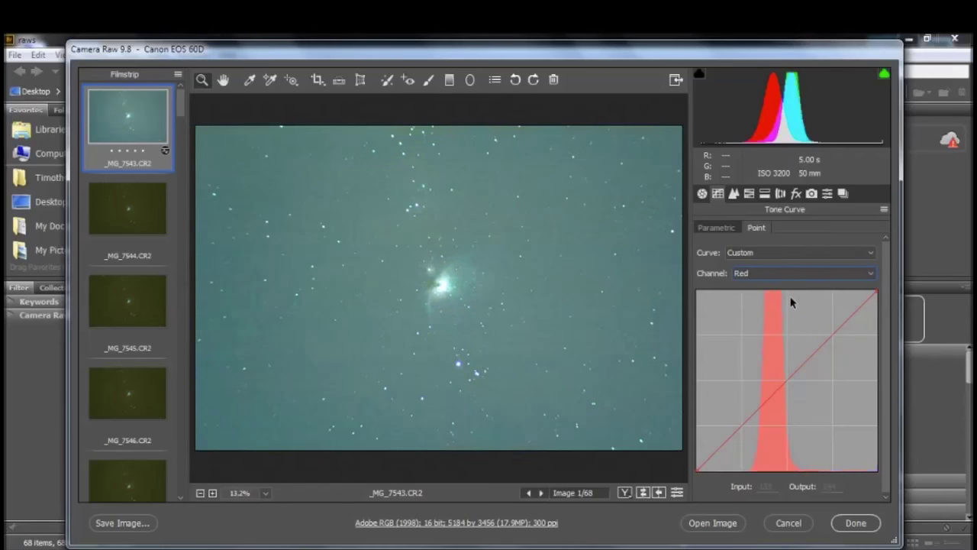
click(777, 390)
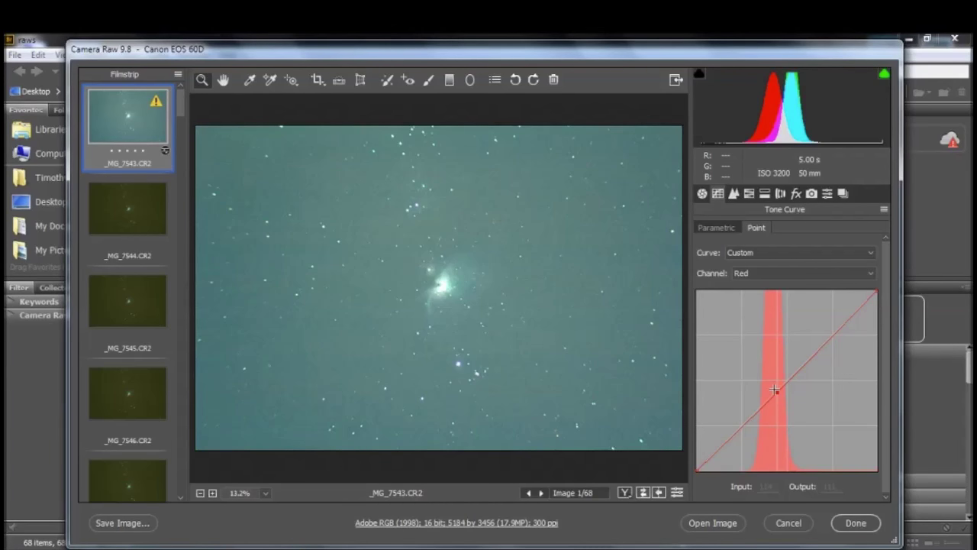
drag(775, 390, 772, 381)
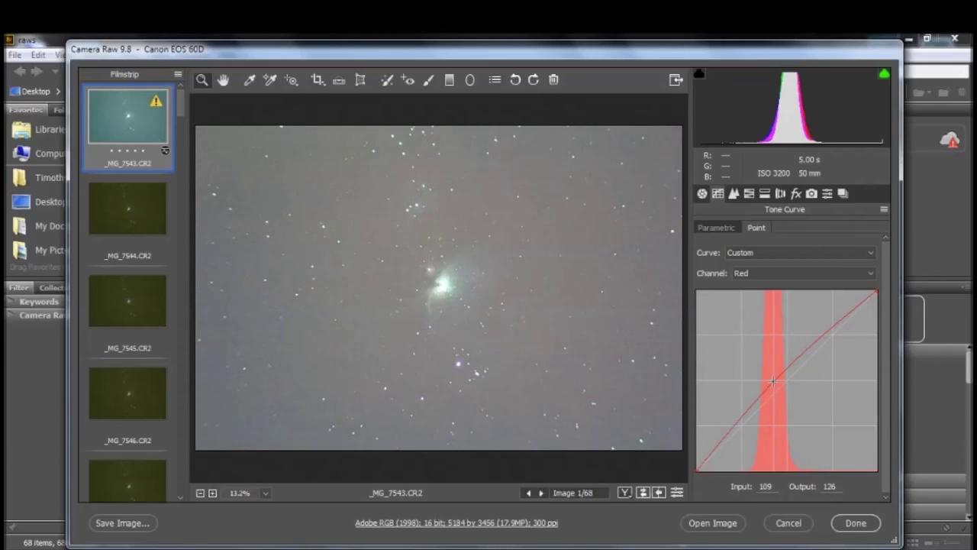
At 100% view in the Detail panel, raise Luminance noise reduction from 0 to 75
key(ctrl+alt+3)
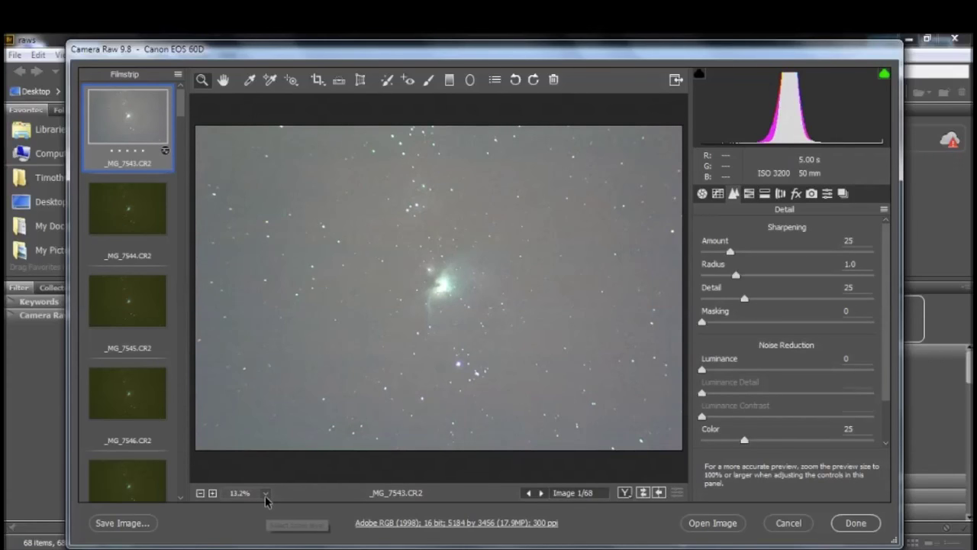
key(ctrl+alt+0)
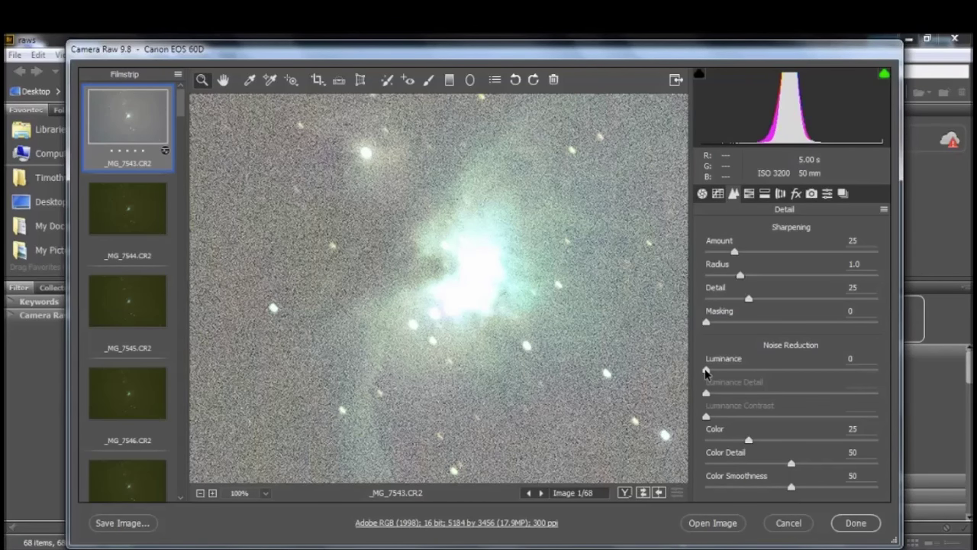
drag(706, 372, 808, 372)
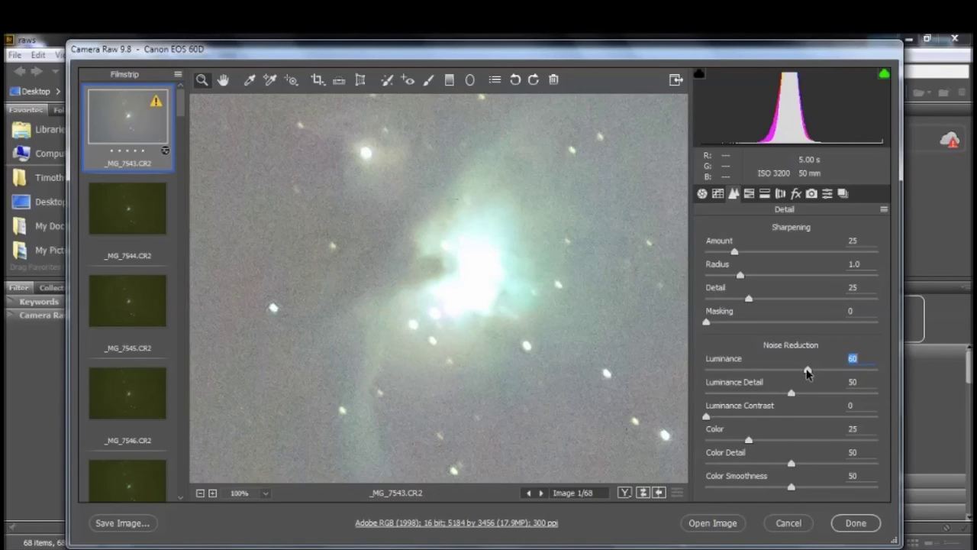
drag(808, 371, 820, 372)
drag(819, 372, 833, 374)
key(ctrl+alt+1)
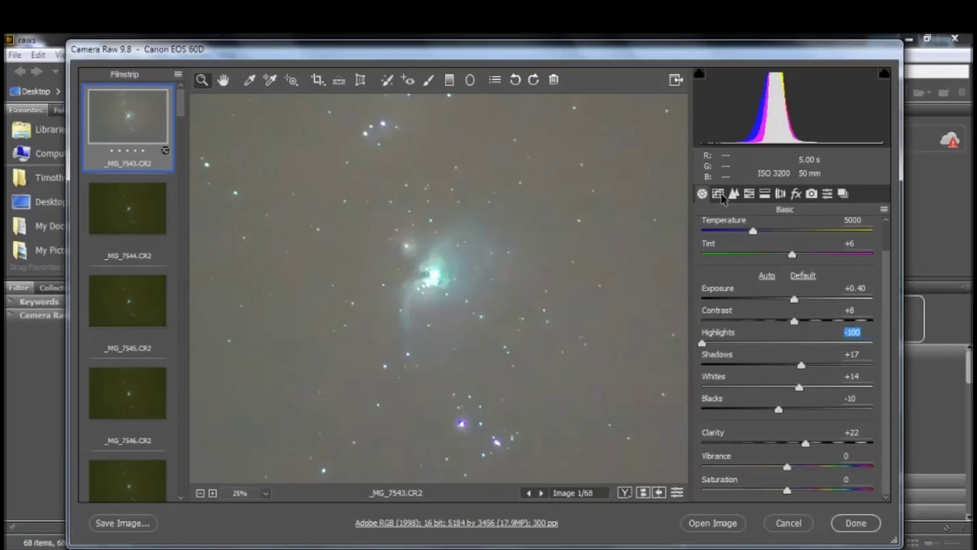
With Contrast +8, Highlights −100, Shadows +17, Whites +14, Blacks −10, Clarity +22 set, return to the Tone Curve
click(718, 194)
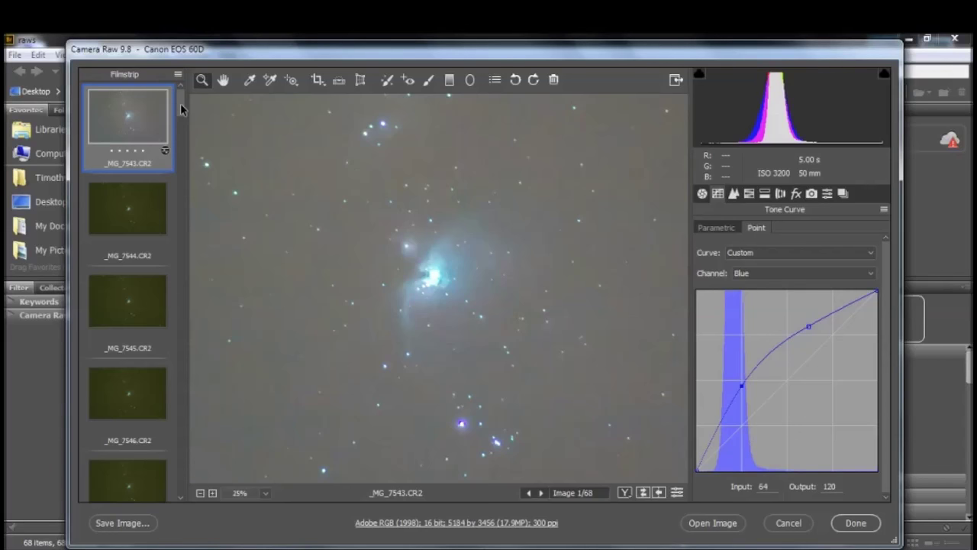
Select all 68 images in the Camera Raw filmstrip with Ctrl+A so the edits apply to every frame
drag(181, 107, 183, 421)
key(ctrl+a)
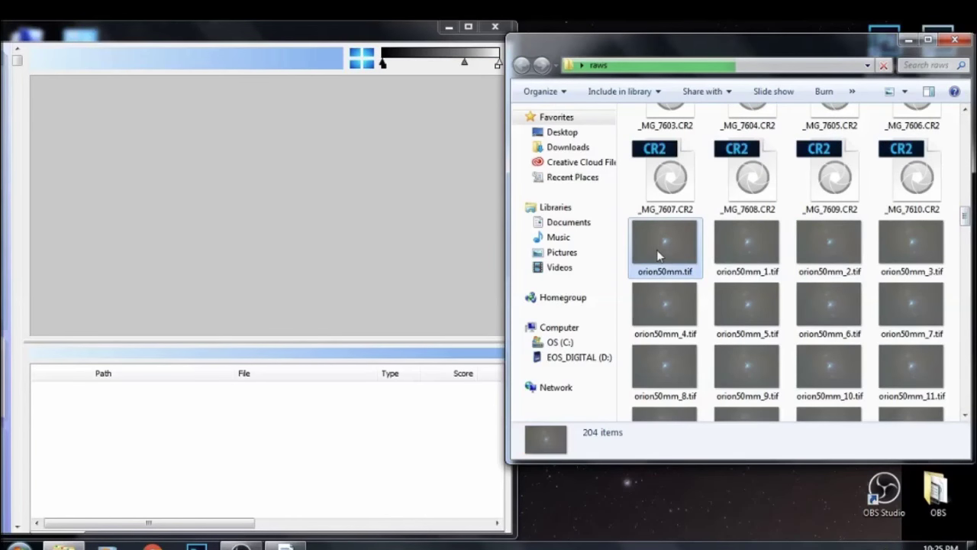
Add orion50mm.tif through orion50mm_59.tif to DeepSkyStacker as 60 light frames
click(657, 249)
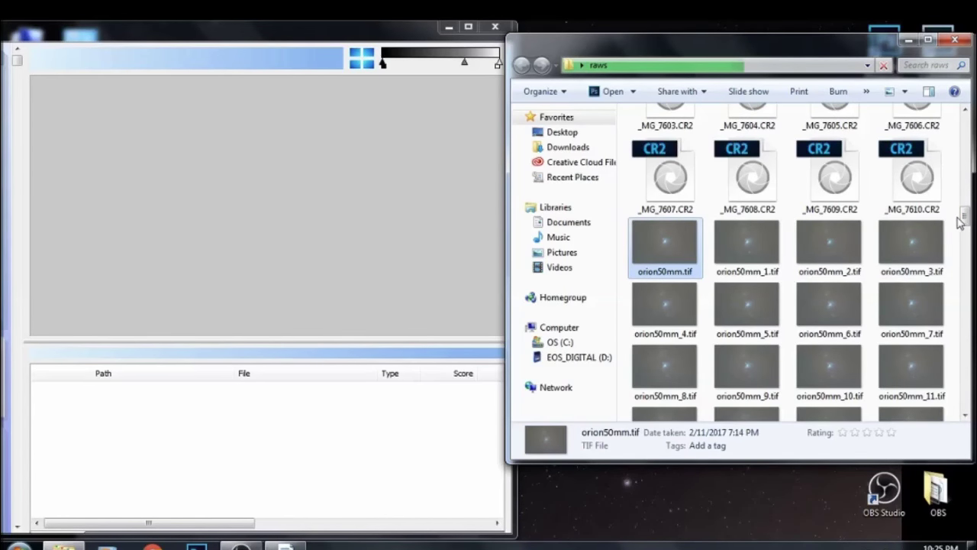
drag(967, 219, 965, 300)
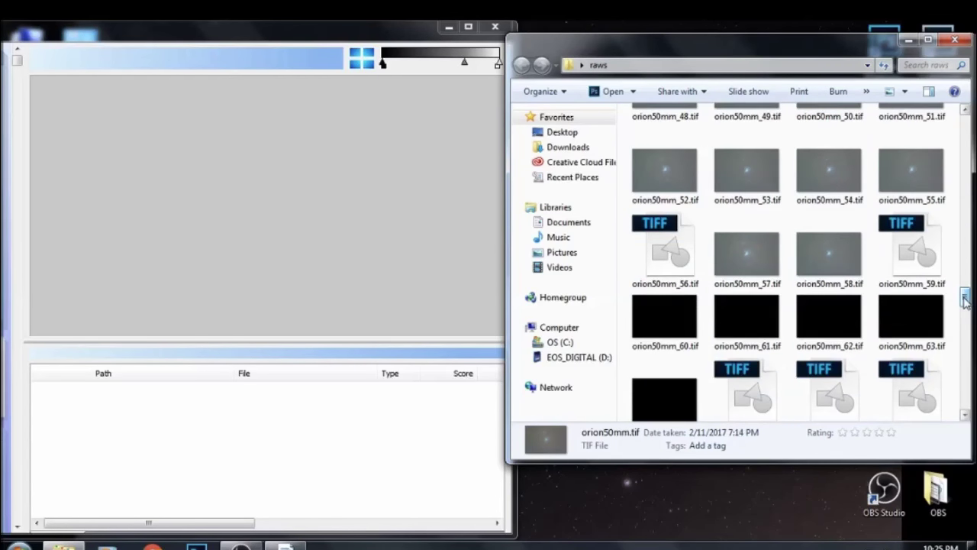
shift+click(922, 265)
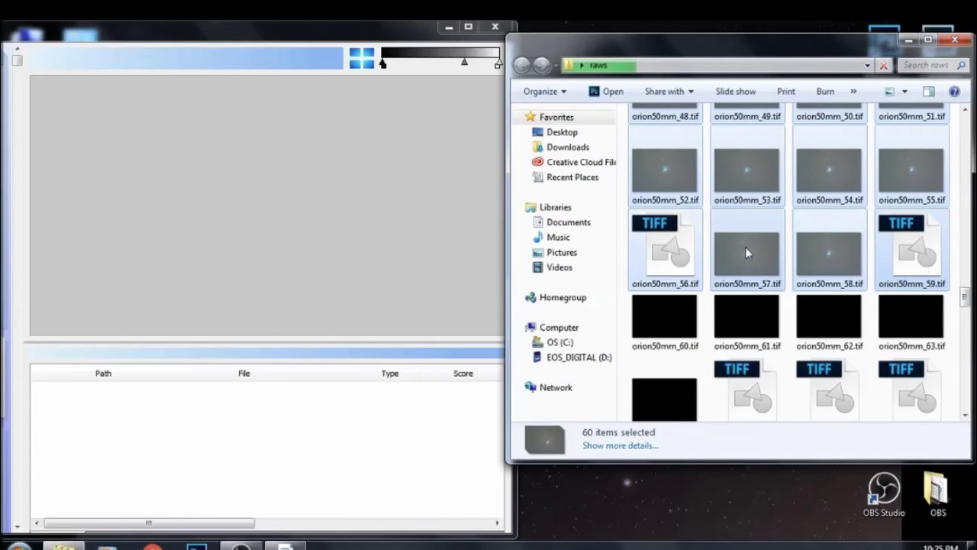
drag(505, 233, 314, 249)
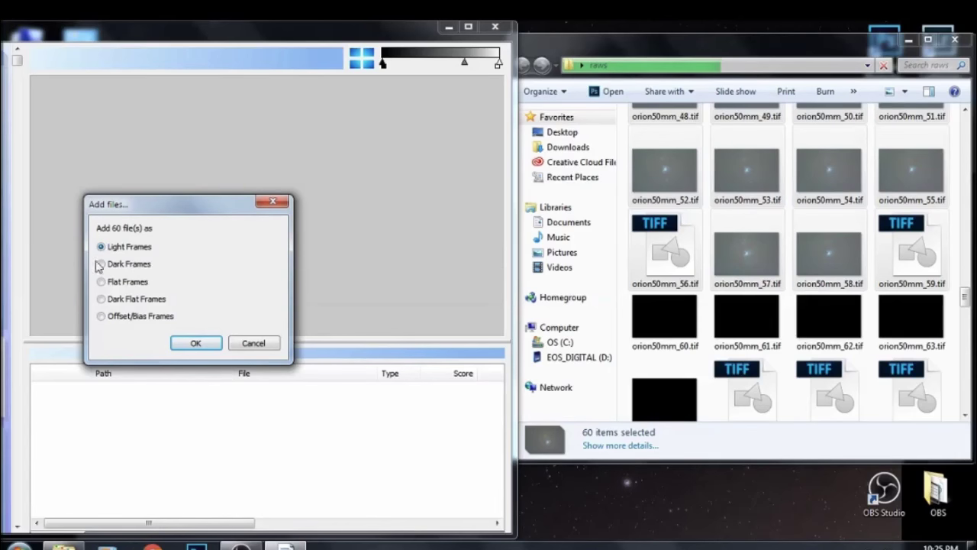
click(196, 342)
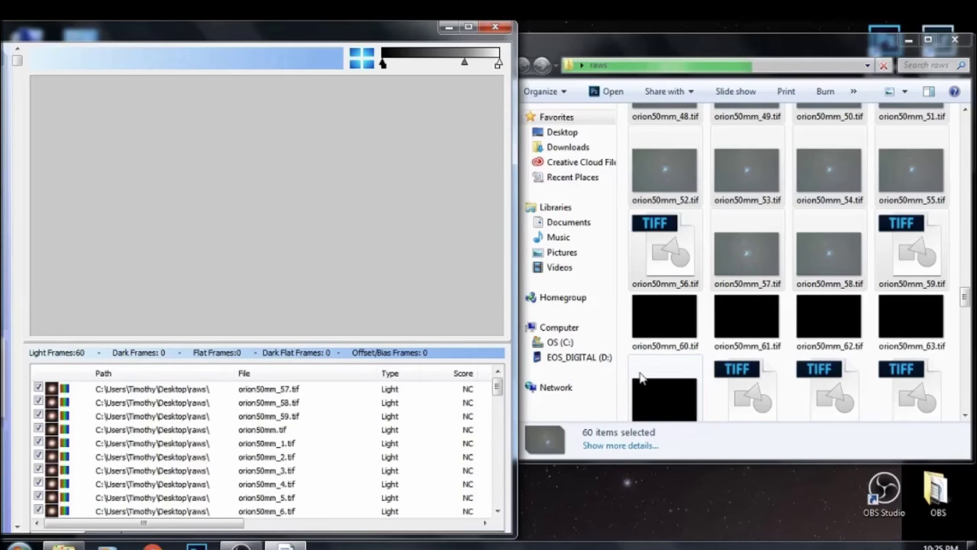
Drag the eight black TIFFs from orion50mm_60.tif onward into DeepSkyStacker as dark frames
click(624, 303)
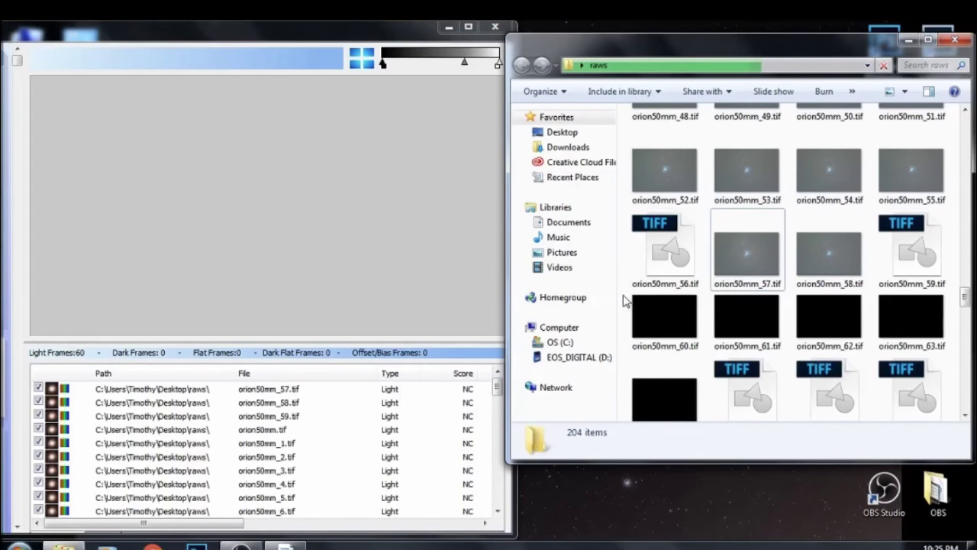
drag(624, 295, 948, 420)
drag(682, 336, 353, 262)
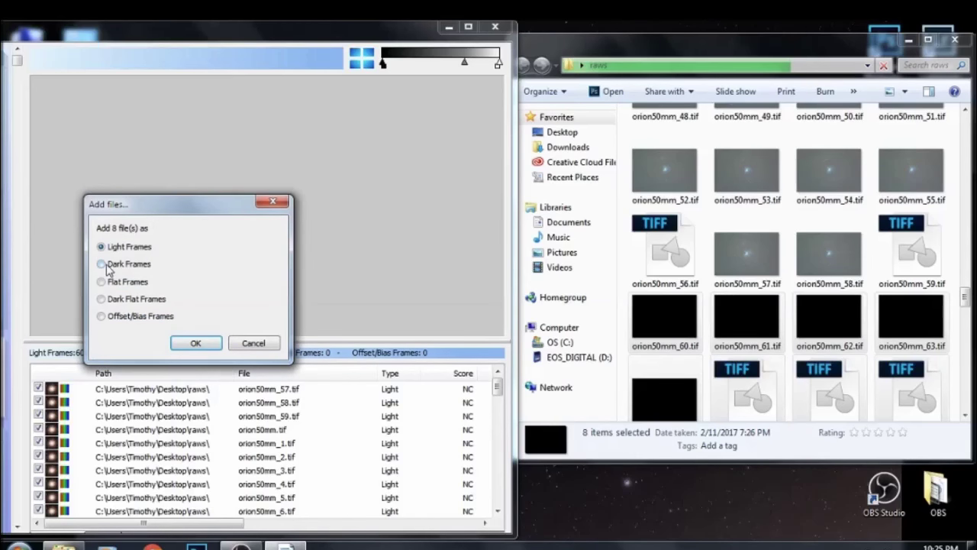
click(104, 264)
Confirm the 8 dark frames, then register and stack the 60 lights with the darks
click(196, 343)
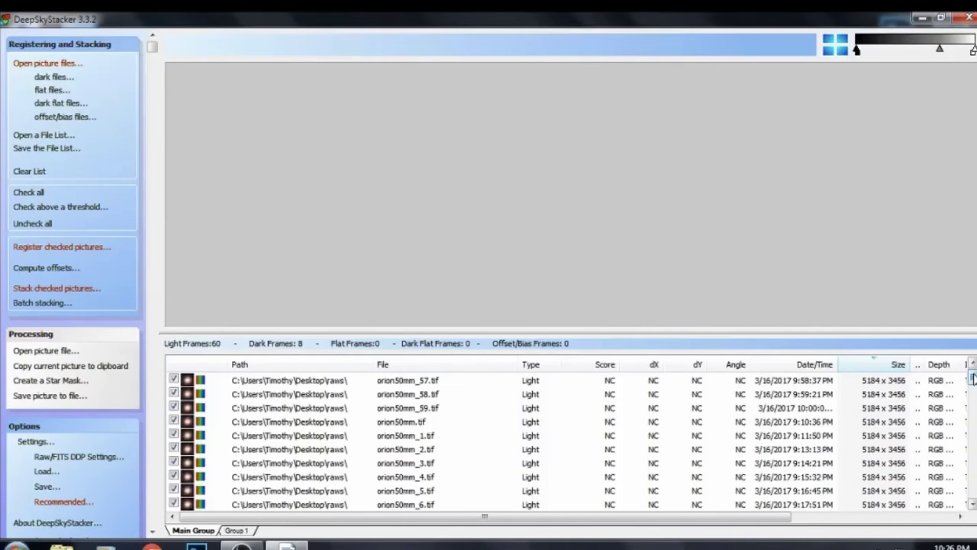
mouse_move(974, 379)
mouse_down()
mouse_move(973, 491)
mouse_move(973, 372)
mouse_up()
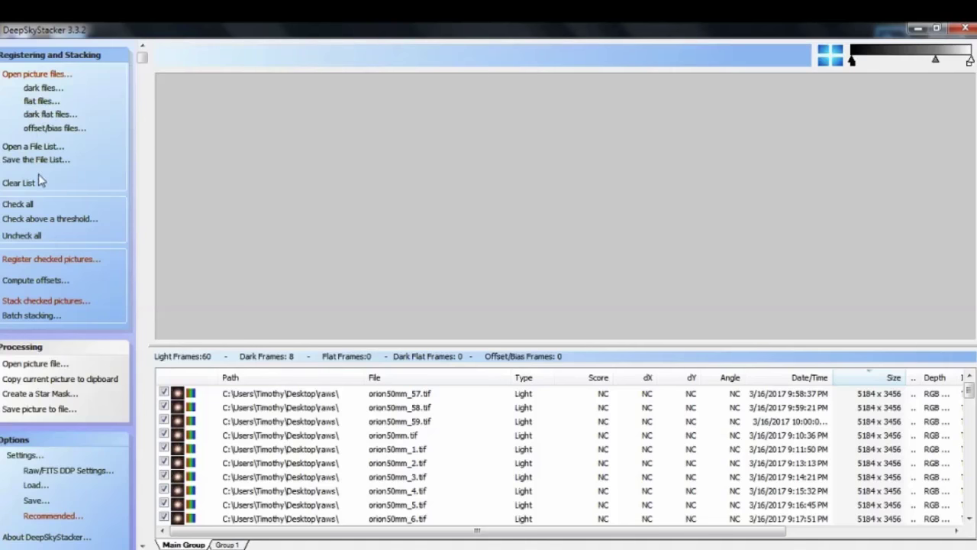
click(73, 262)
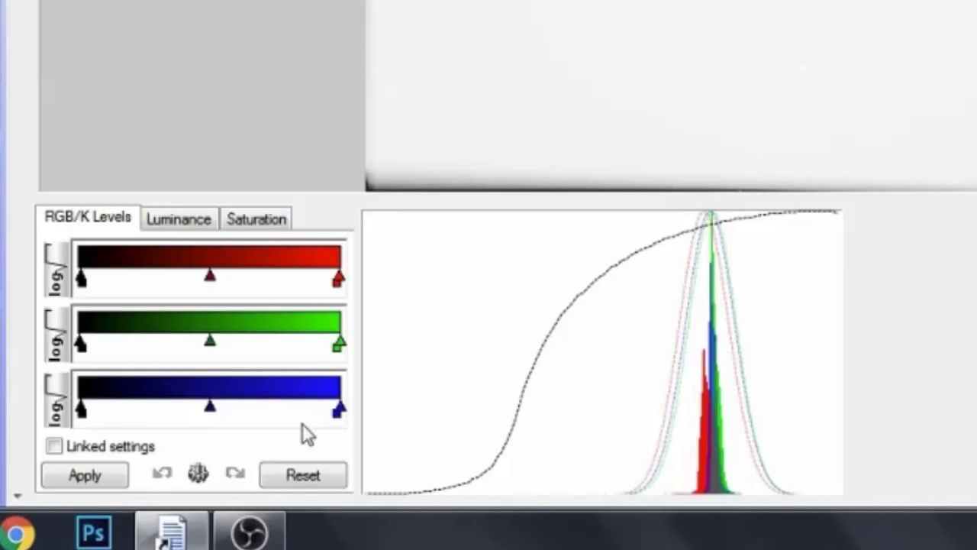
Link the red, green and blue levels, drag the shared midpoint left, and apply the stretch
click(54, 447)
drag(178, 407, 147, 407)
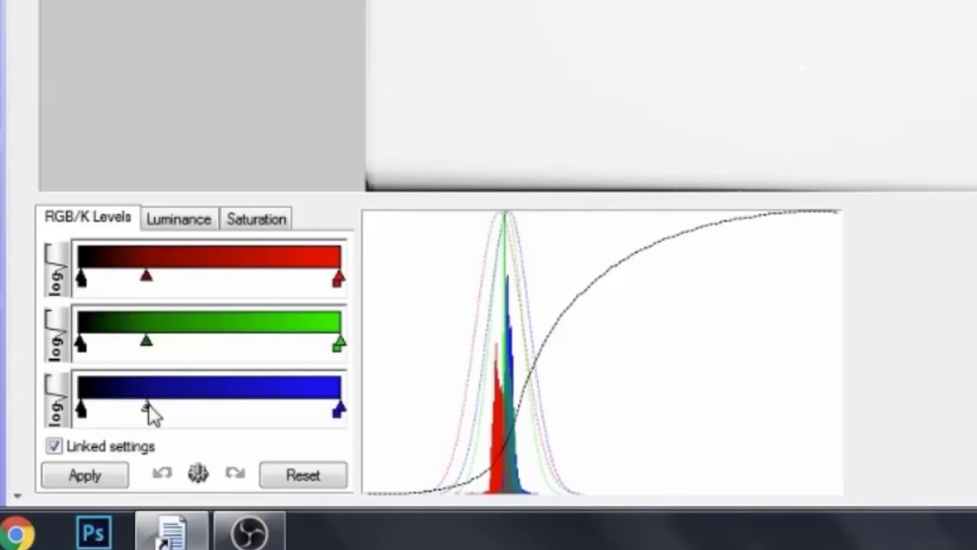
click(96, 472)
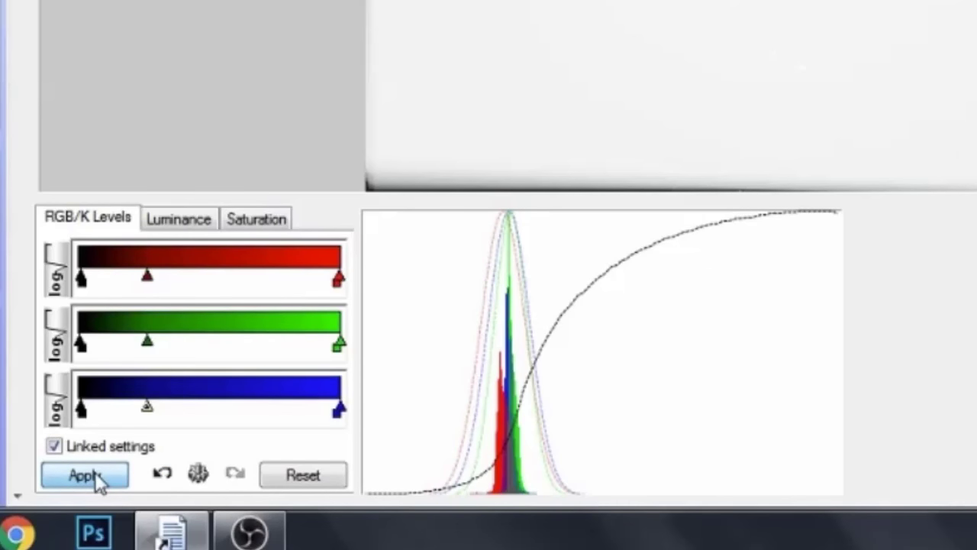